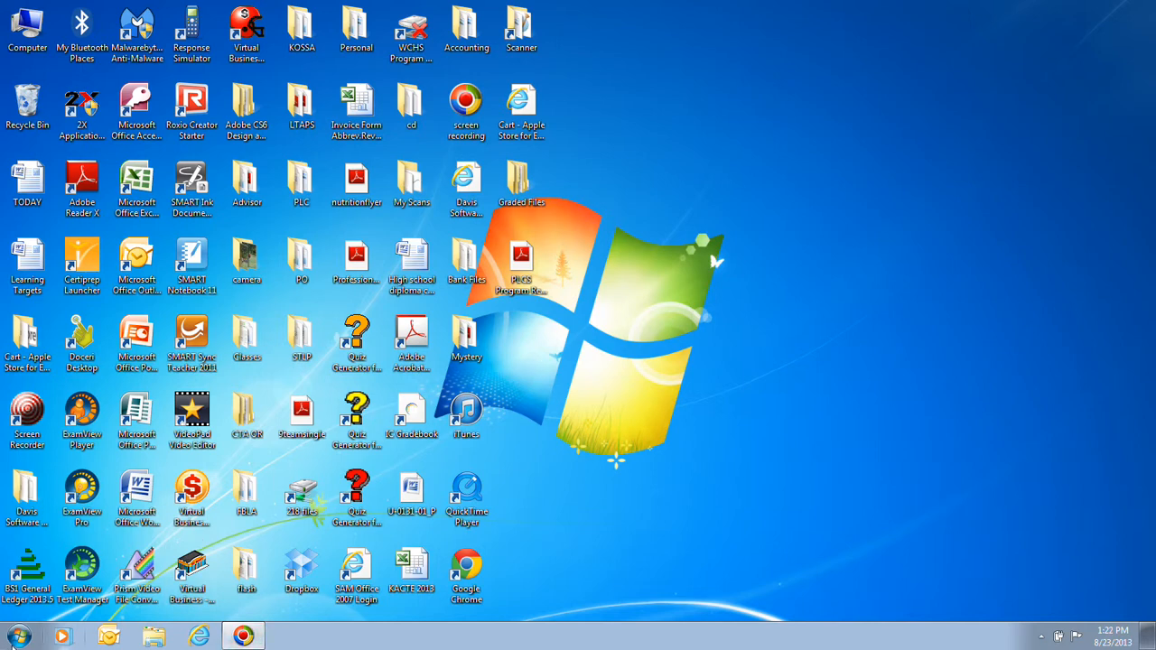
Launch WordPad from the Start menu's All Programs > Accessories folder.
{"action": "left_click", "coordinate": [16, 640]}
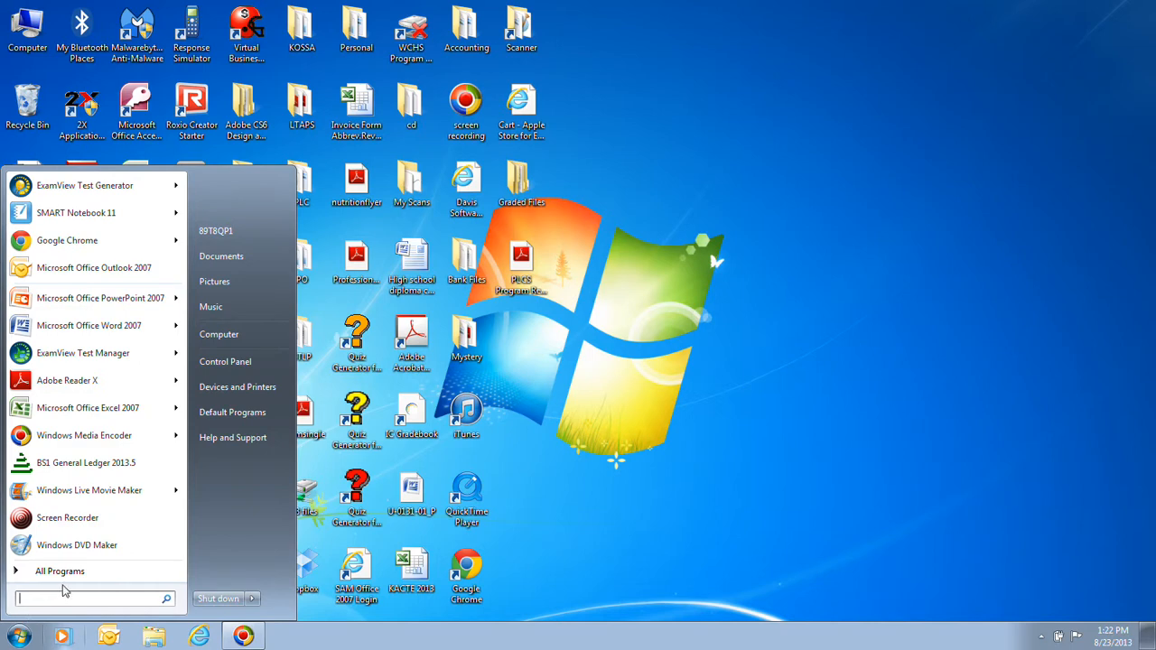
{"action": "left_click", "coordinate": [59, 571]}
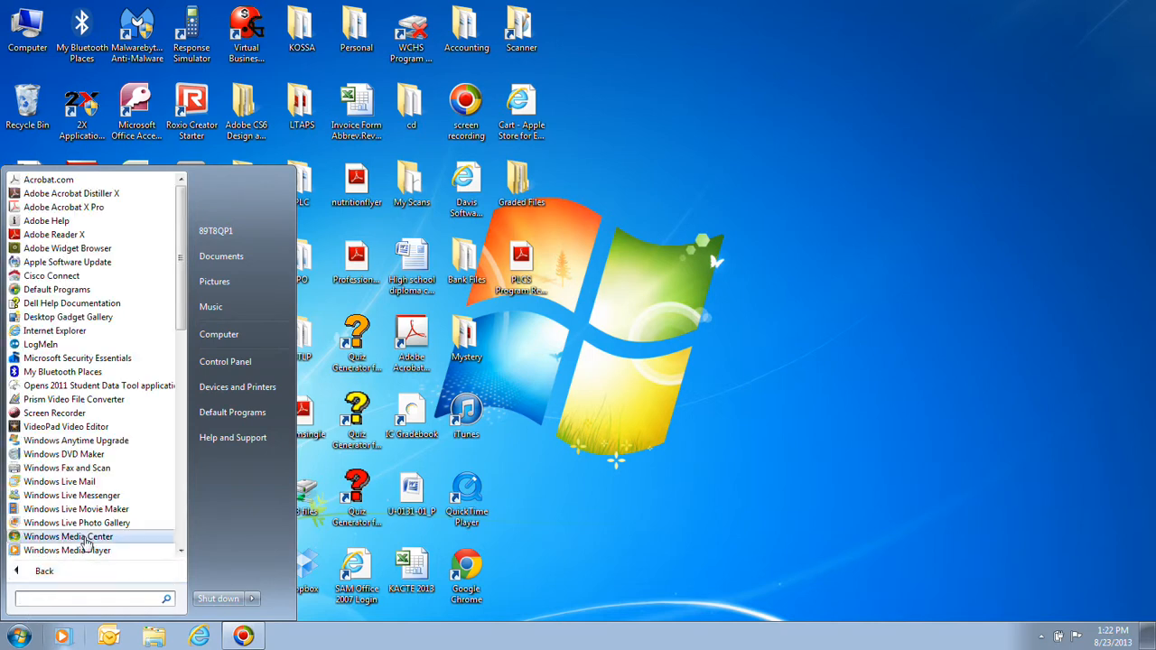
{"action": "scroll", "coordinate": [167, 343], "scroll_direction": "down", "scroll_amount": 4}
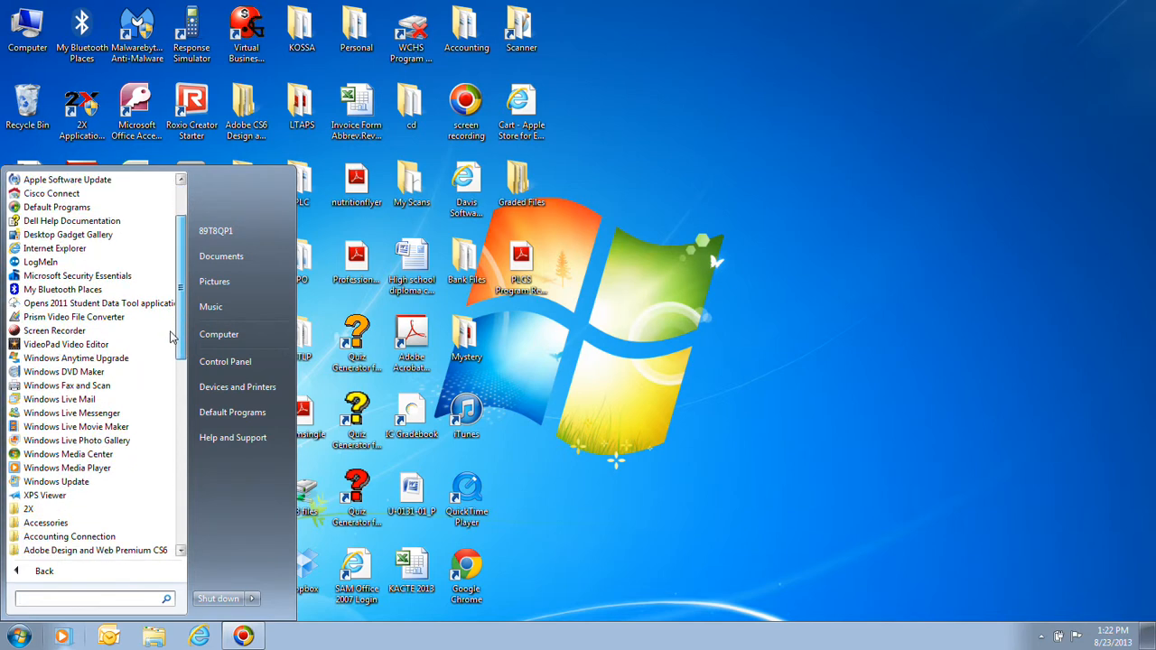
{"action": "scroll", "coordinate": [168, 350], "scroll_direction": "down", "scroll_amount": 1}
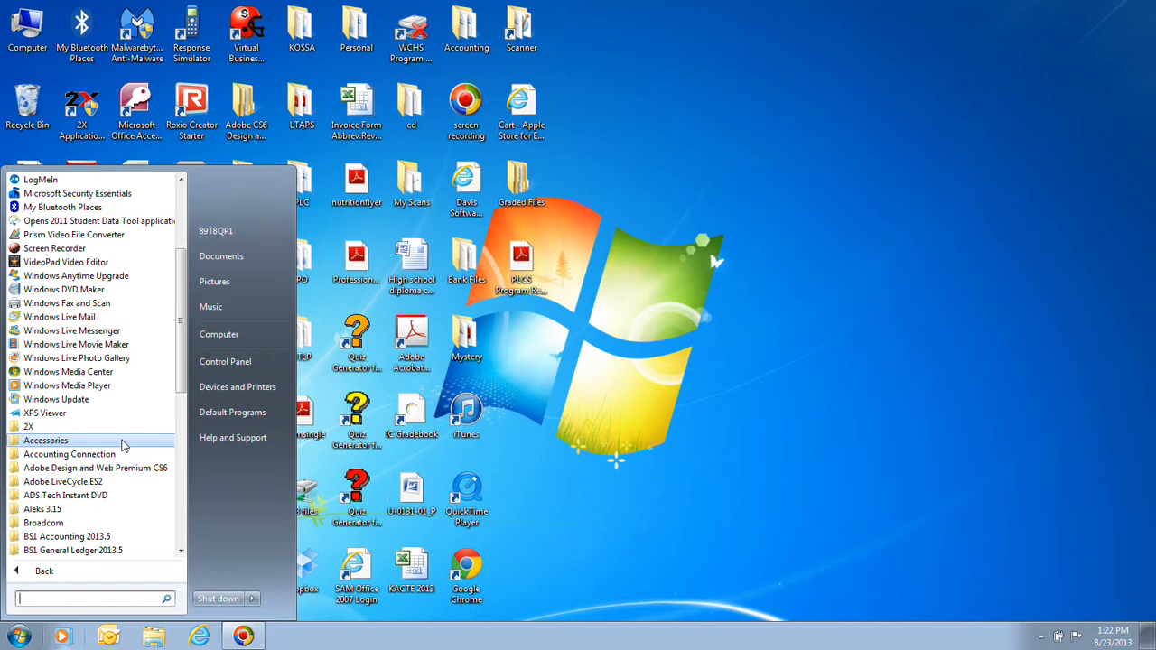
{"action": "left_click", "coordinate": [124, 442]}
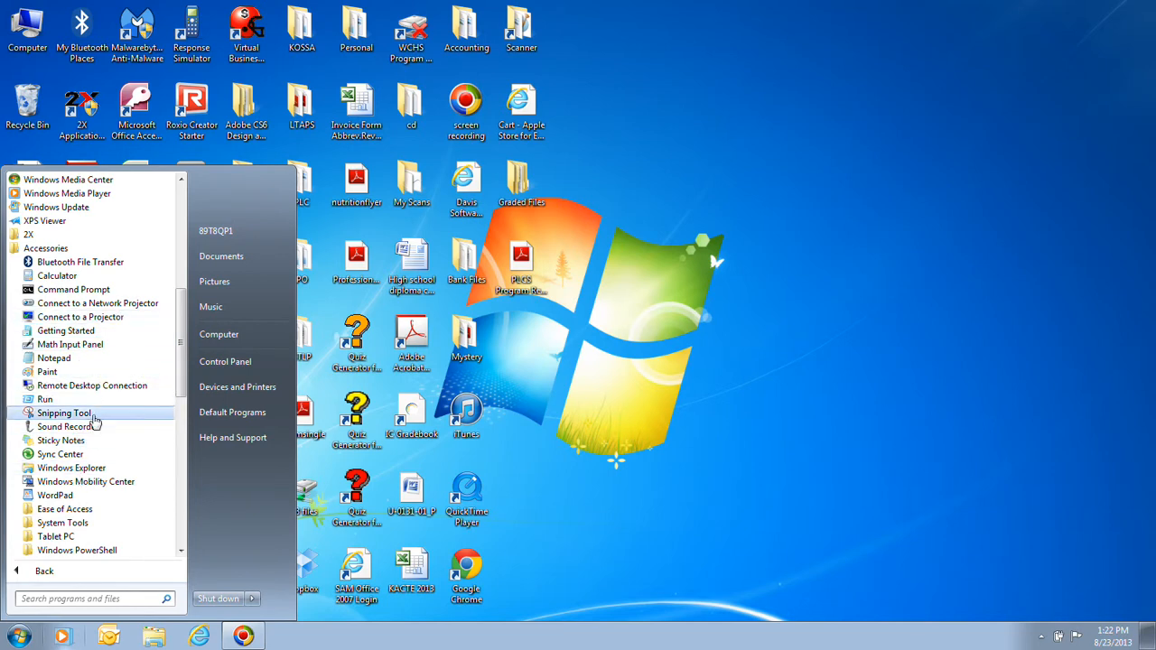
{"action": "left_click", "coordinate": [84, 499]}
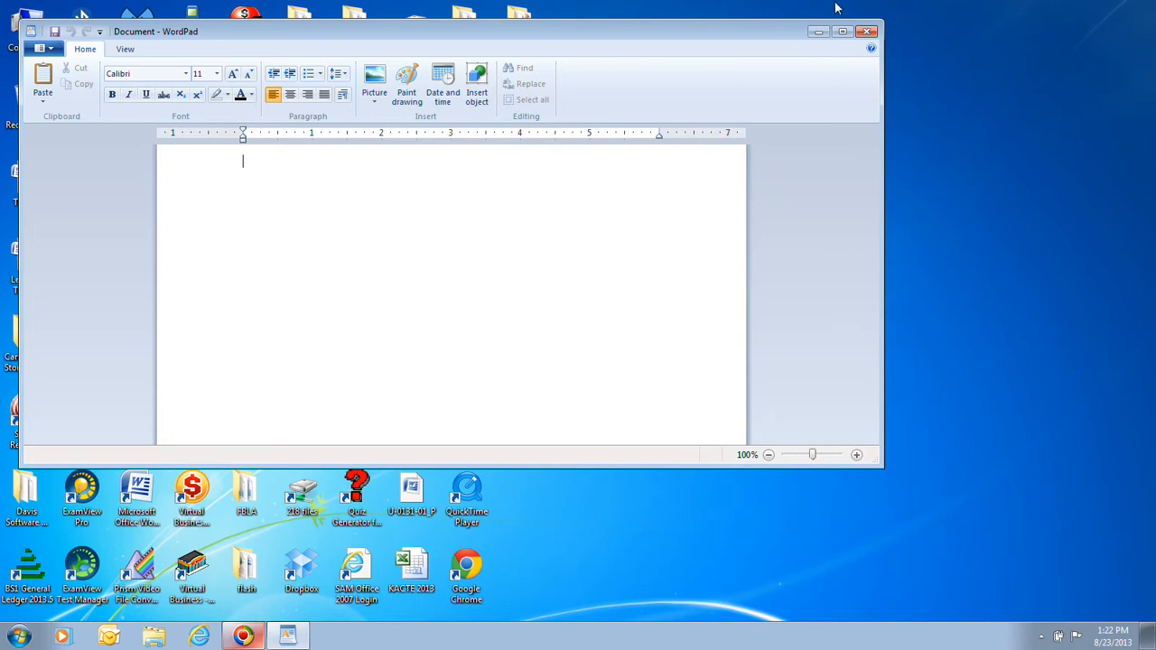
Maximize WordPad, type the heading 'To-Do List', and begin the first task about contacting the tour contact.
{"action": "left_click", "coordinate": [844, 32]}
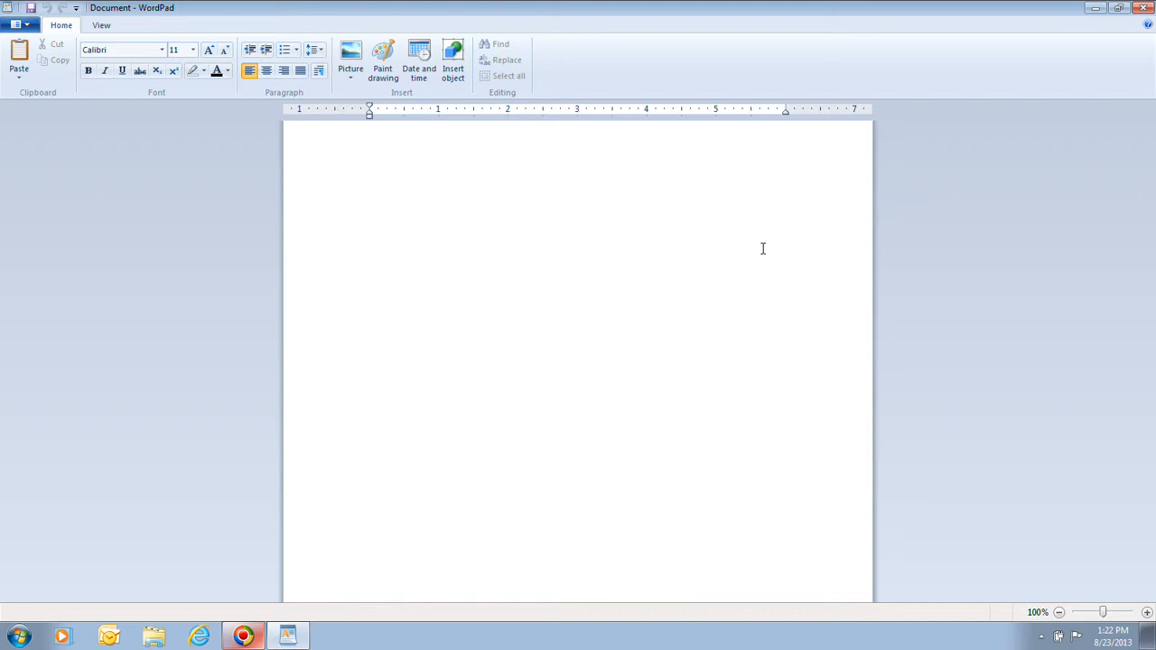
{"action": "type", "text": "To"}
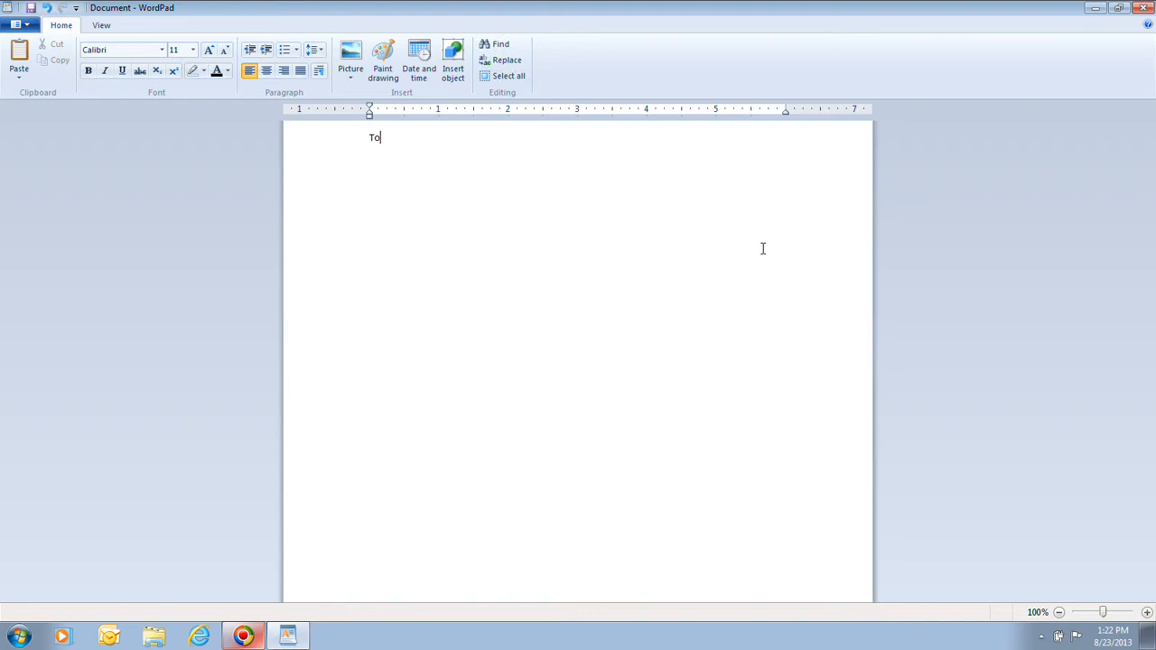
{"action": "type", "text": "-Do List"}
{"action": "key", "text": "Return"}
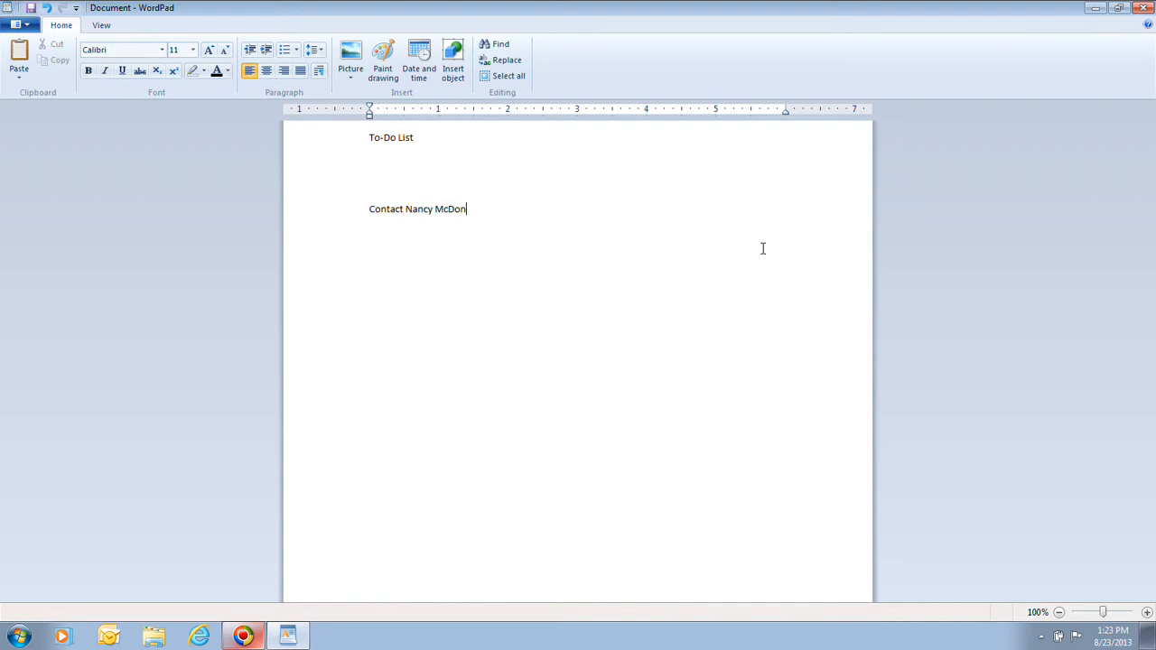
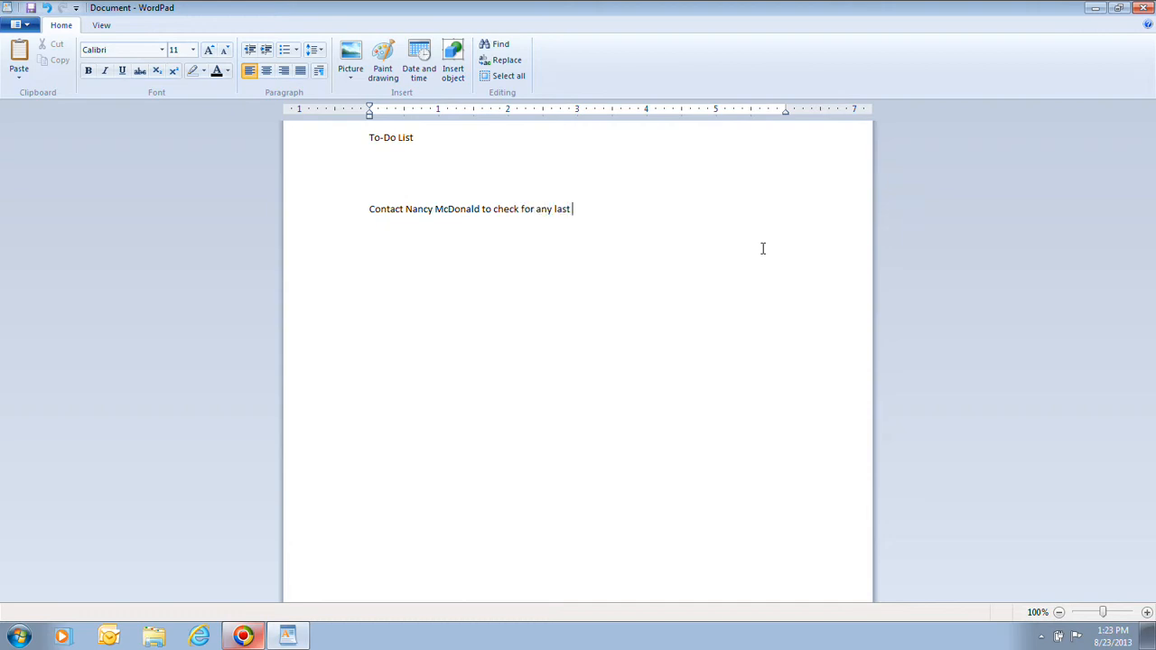
Finish the last-minute tour changes task, then add tasks for participants' questions, traveler's checks, and packing camera and camcorder.
{"action": "key", "text": "BackSpace"}
{"action": "type", "text": "-minute changes to the"}
{"action": "type", "text": "tour"}
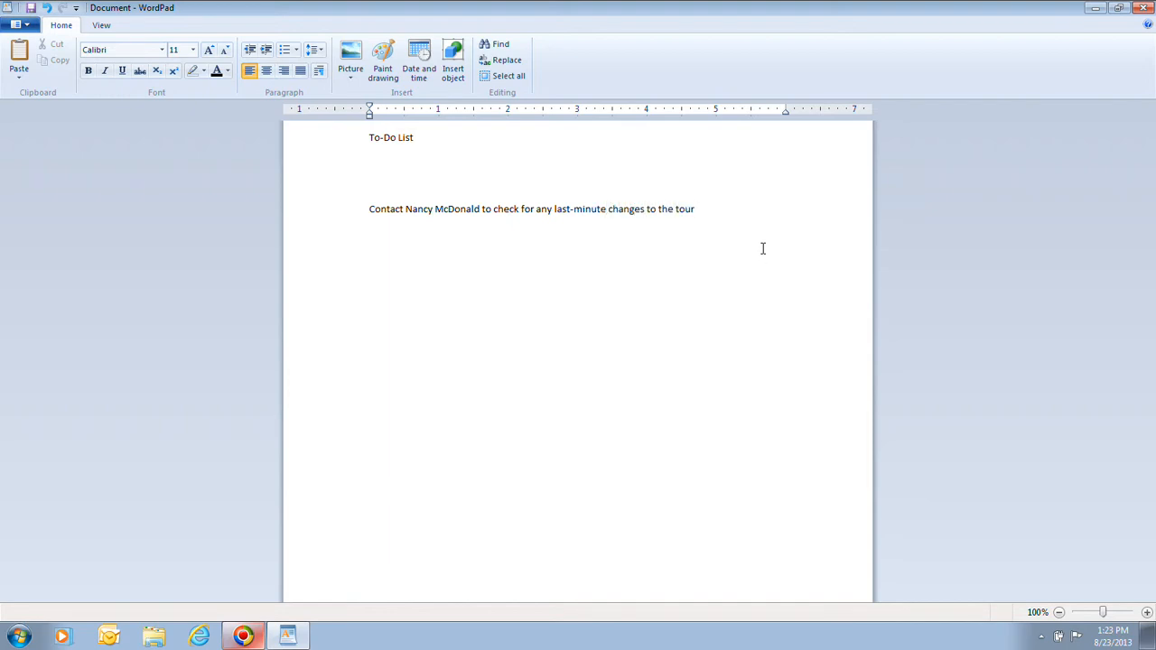
{"action": "type", "text": "Contact tour group participants"}
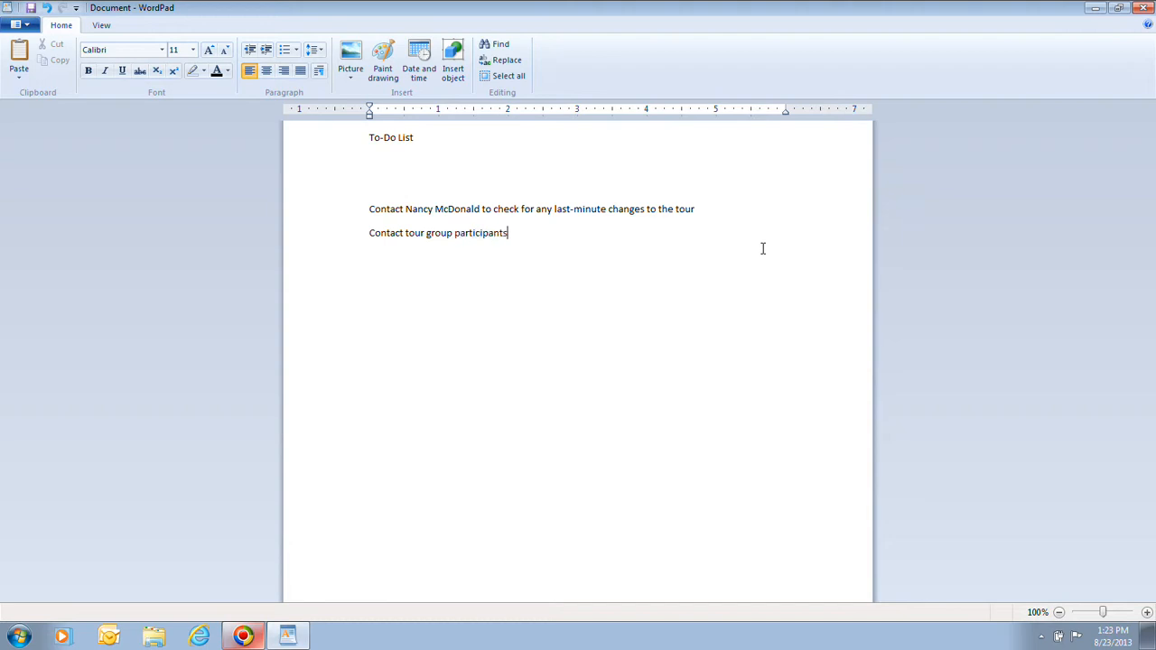
{"action": "type", "text": " and answer any last-minute questions"}
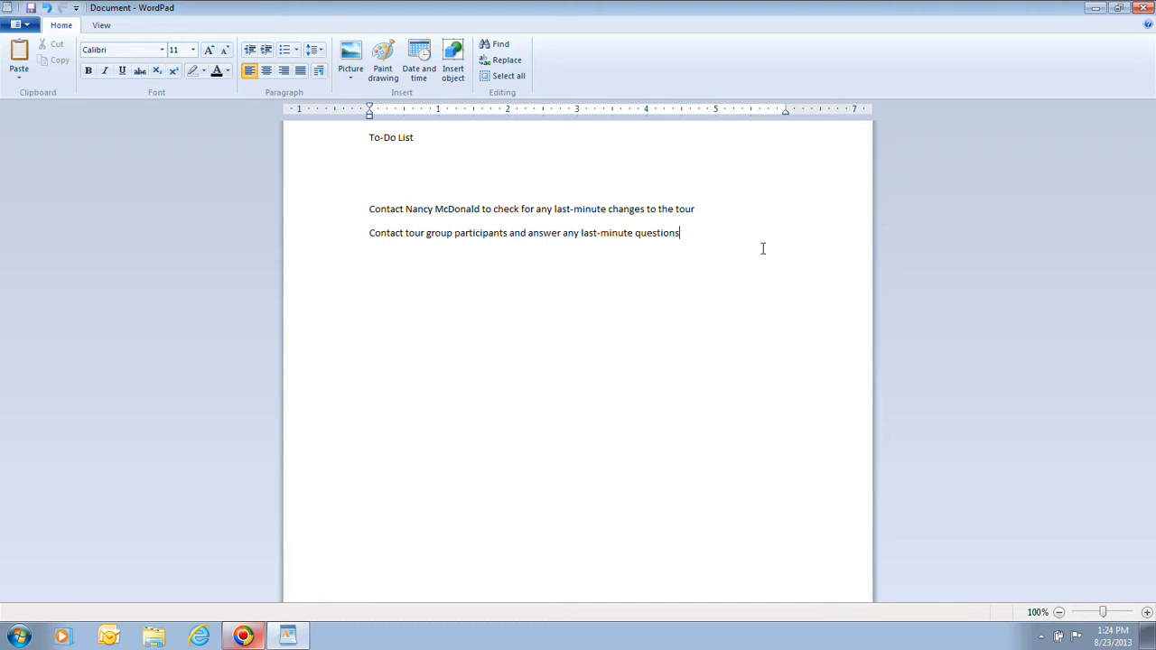
{"action": "key", "text": "Return"}
{"action": "type", "text": "Get traveler's checks and convert dolla"}
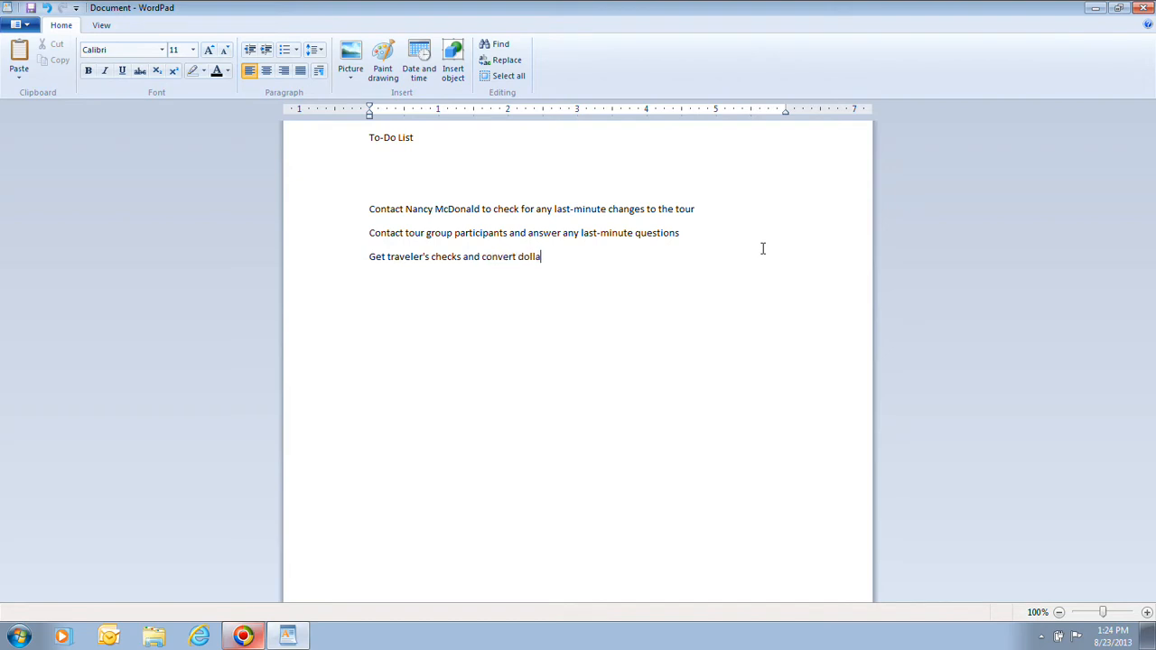
{"action": "type", "text": "rs to the local currency"}
{"action": "key", "text": "Return"}
{"action": "type", "text": "Assemble and p"}
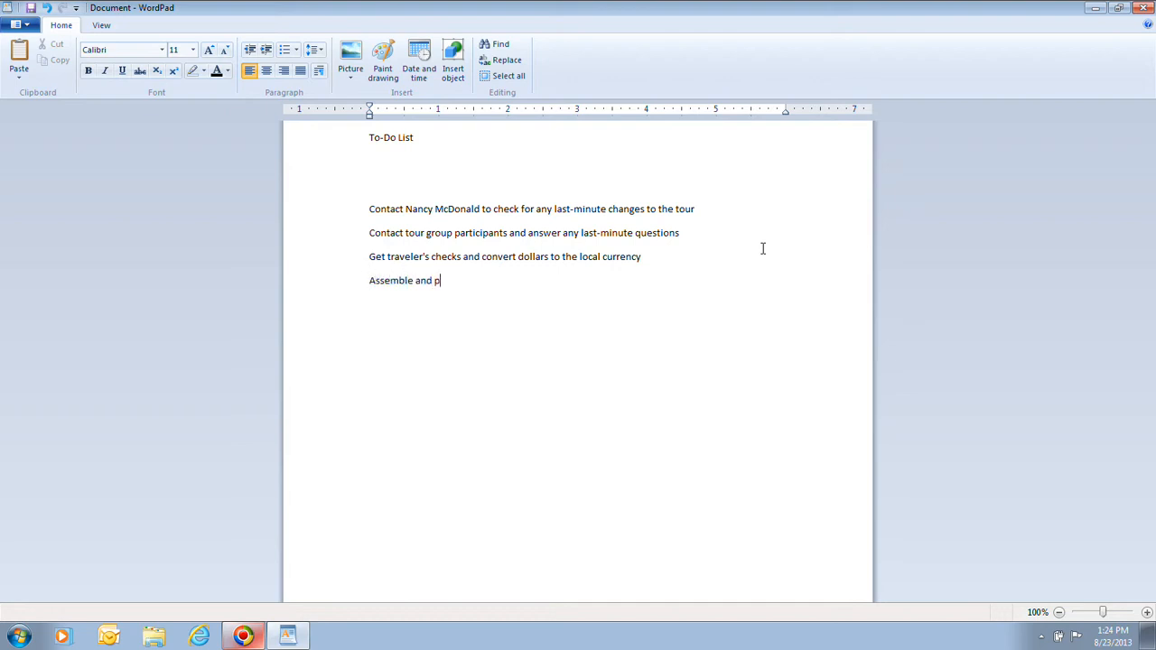
{"action": "type", "text": "ack digital camera and digit"}
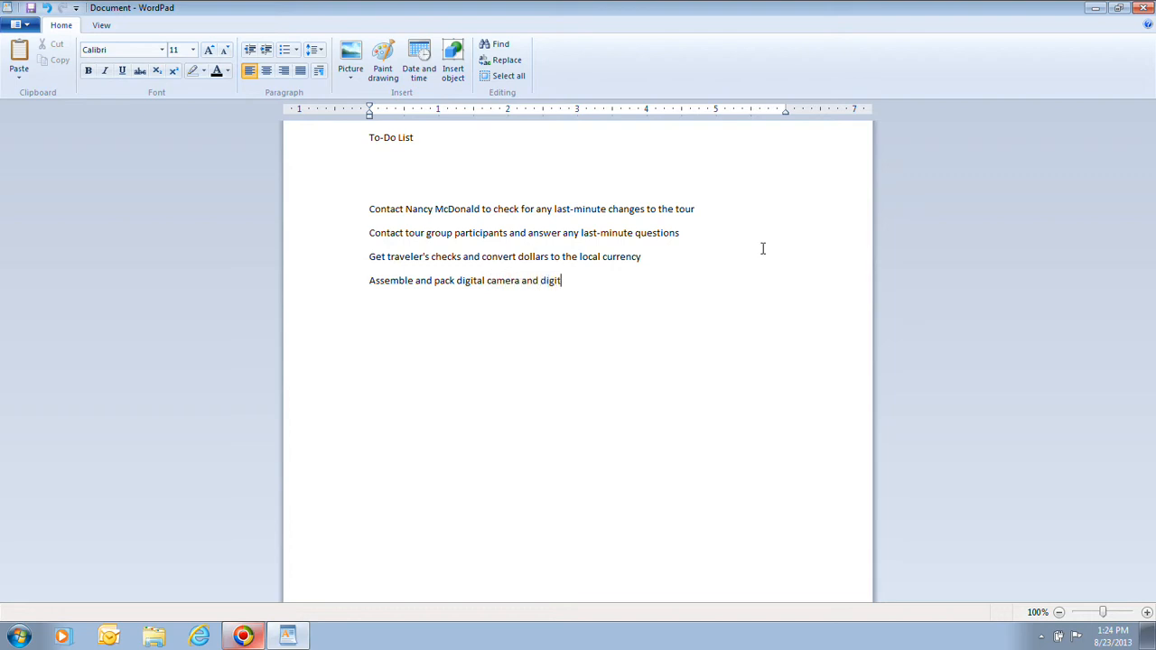
{"action": "type", "text": "al camcorder"}
{"action": "key", "text": "Return"}
Type the fifth task 'Assemble important papers, including my passport'.
{"action": "type", "text": "Assemble important p"}
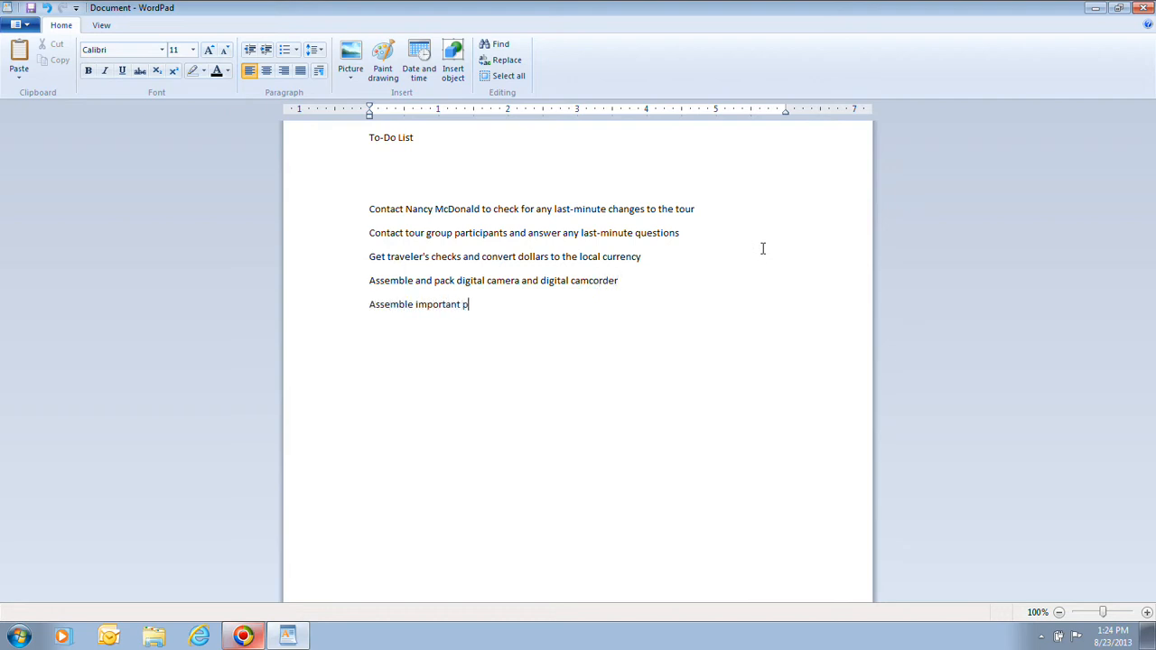
{"action": "type", "text": "apers, including my pass"}
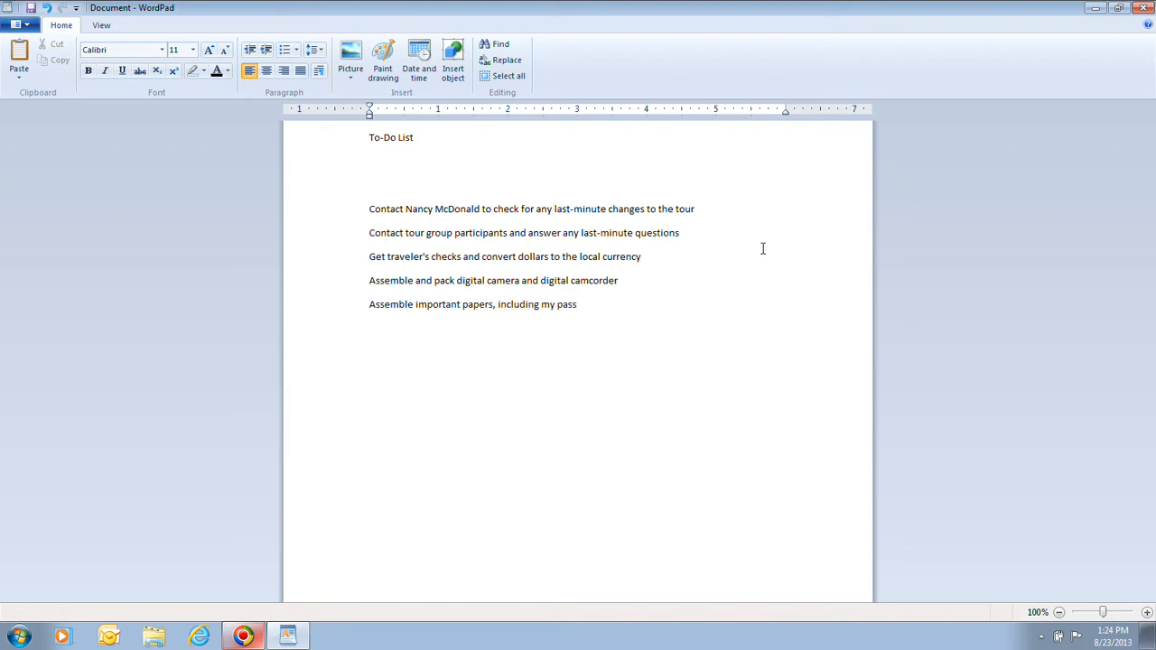
{"action": "type", "text": "port"}
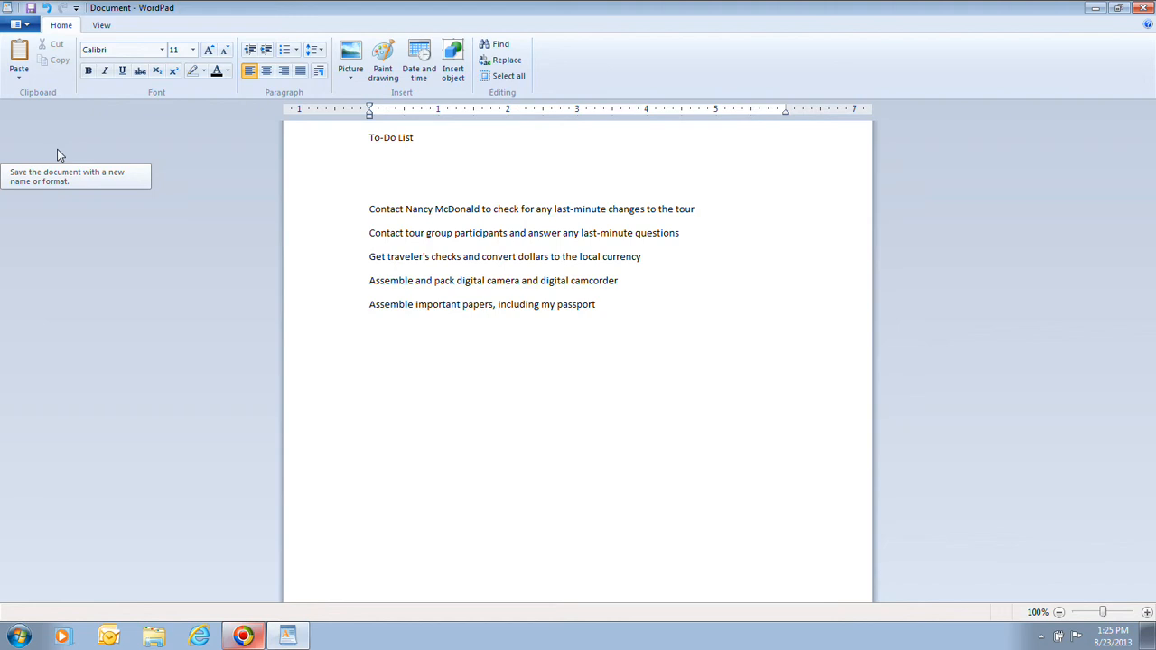
In Save As, replace the file name with 'To-Do List', keeping Rich Text Format.
{"action": "left_click", "coordinate": [57, 150]}
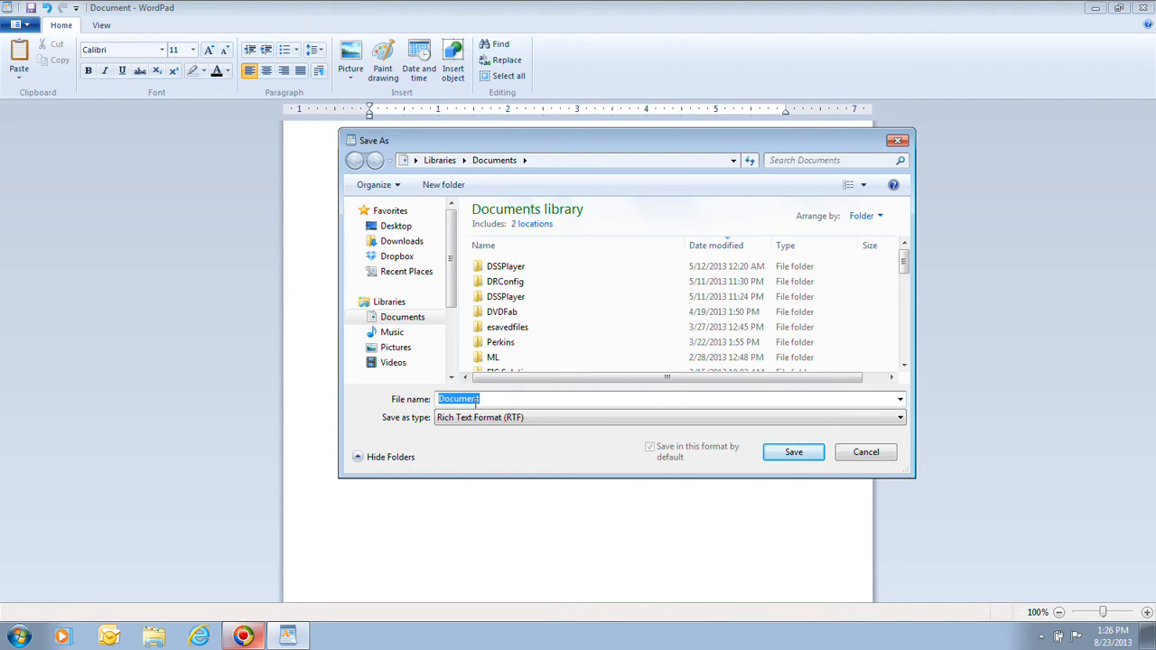
{"action": "left_click", "coordinate": [476, 403]}
{"action": "left_click_drag", "start_coordinate": [488, 400], "coordinate": [412, 398]}
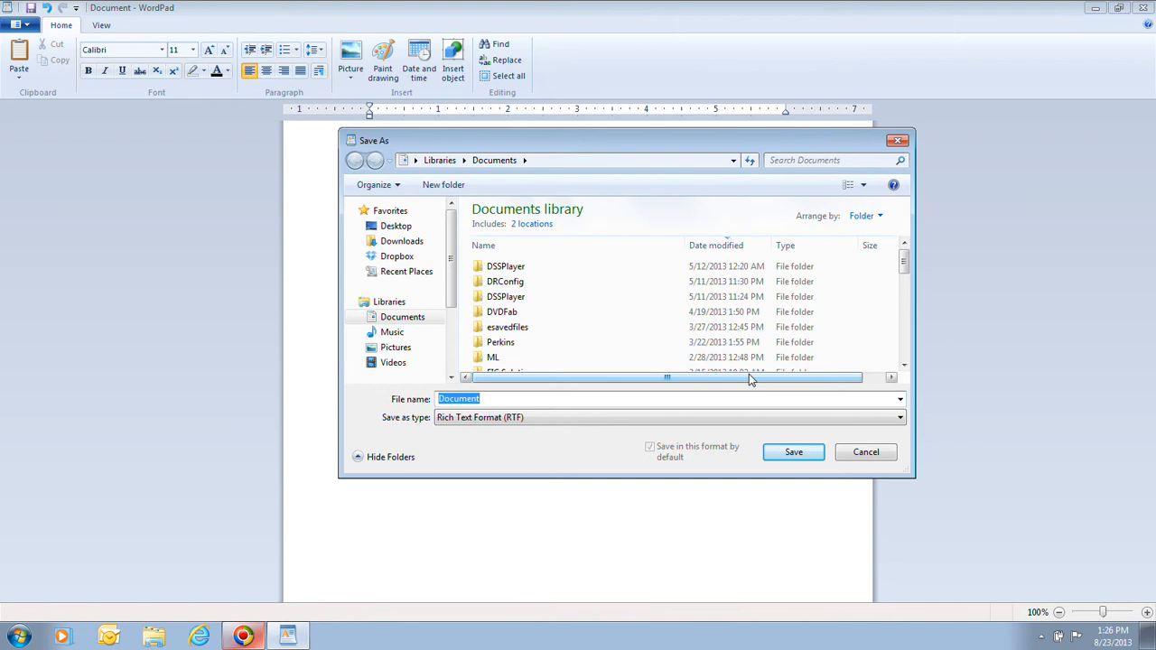
{"action": "type", "text": "To"}
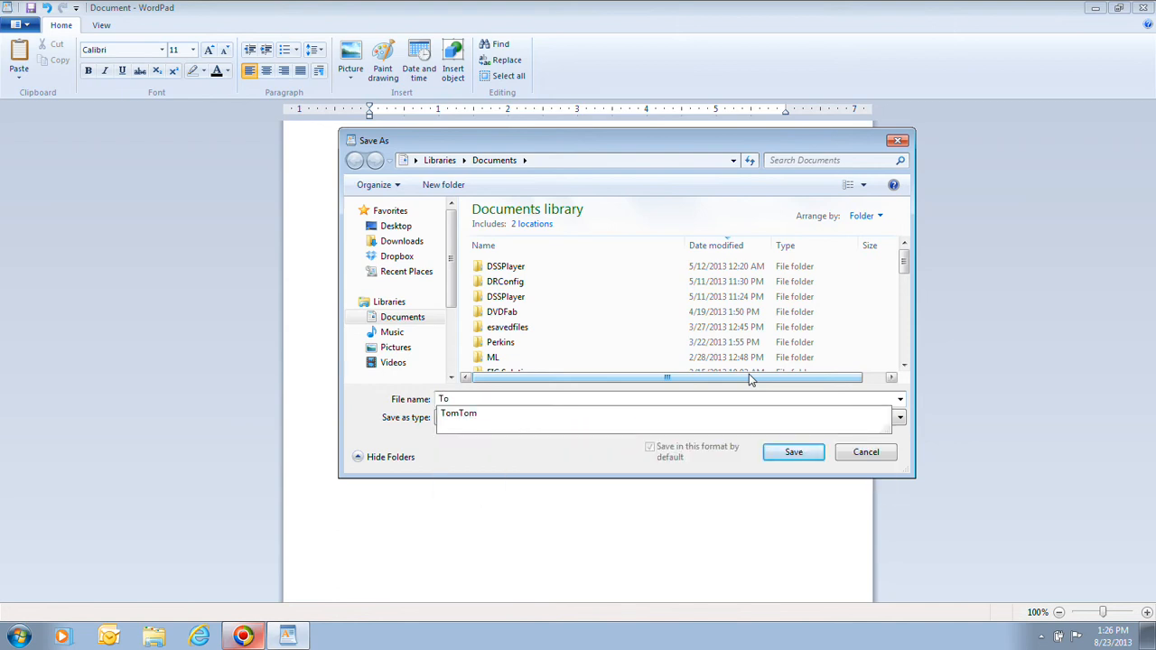
{"action": "type", "text": "-Do"}
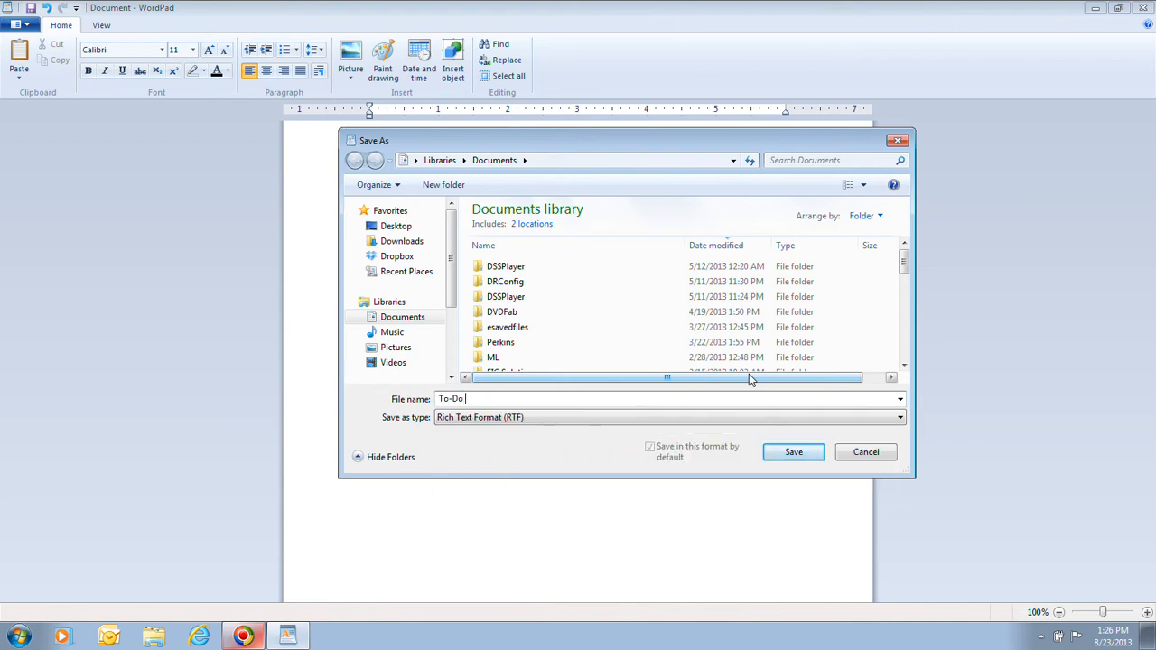
{"action": "type", "text": " List"}
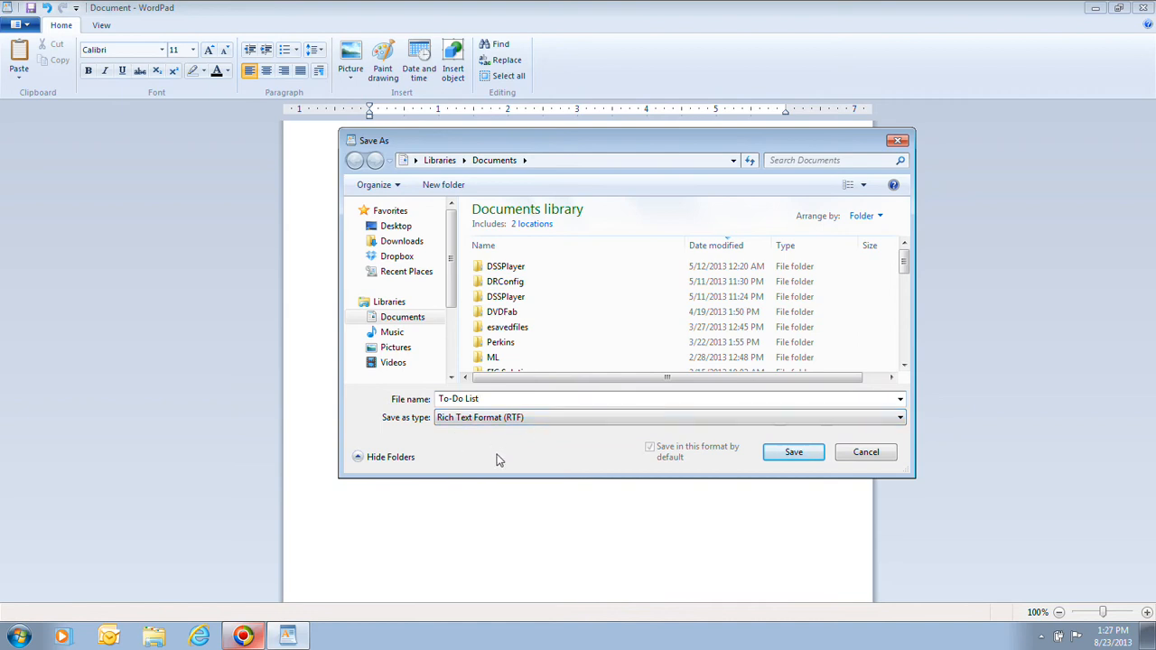
Save the document as To-Do List and close WordPad.
{"action": "left_click", "coordinate": [794, 453]}
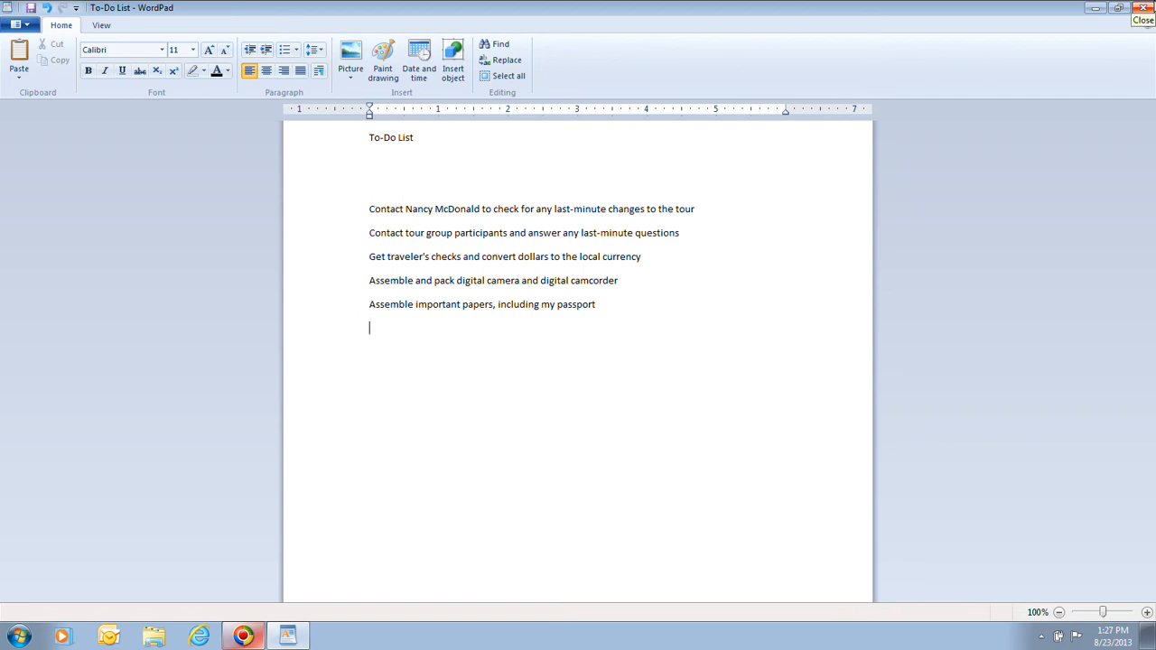
{"action": "left_click", "coordinate": [1144, 9]}
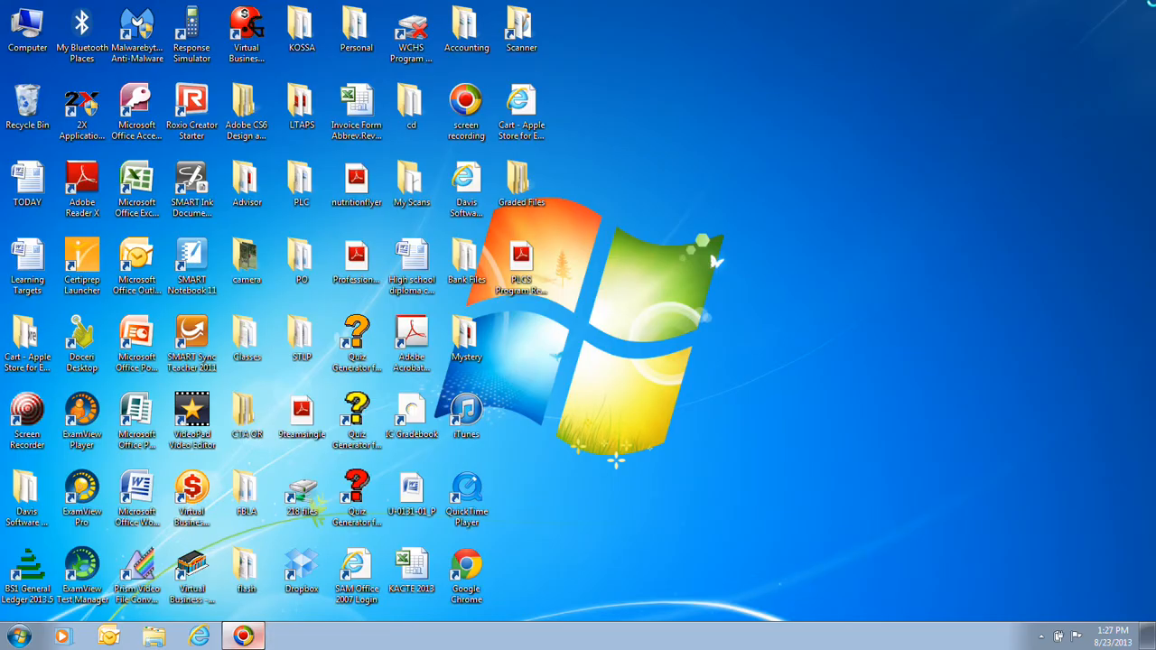